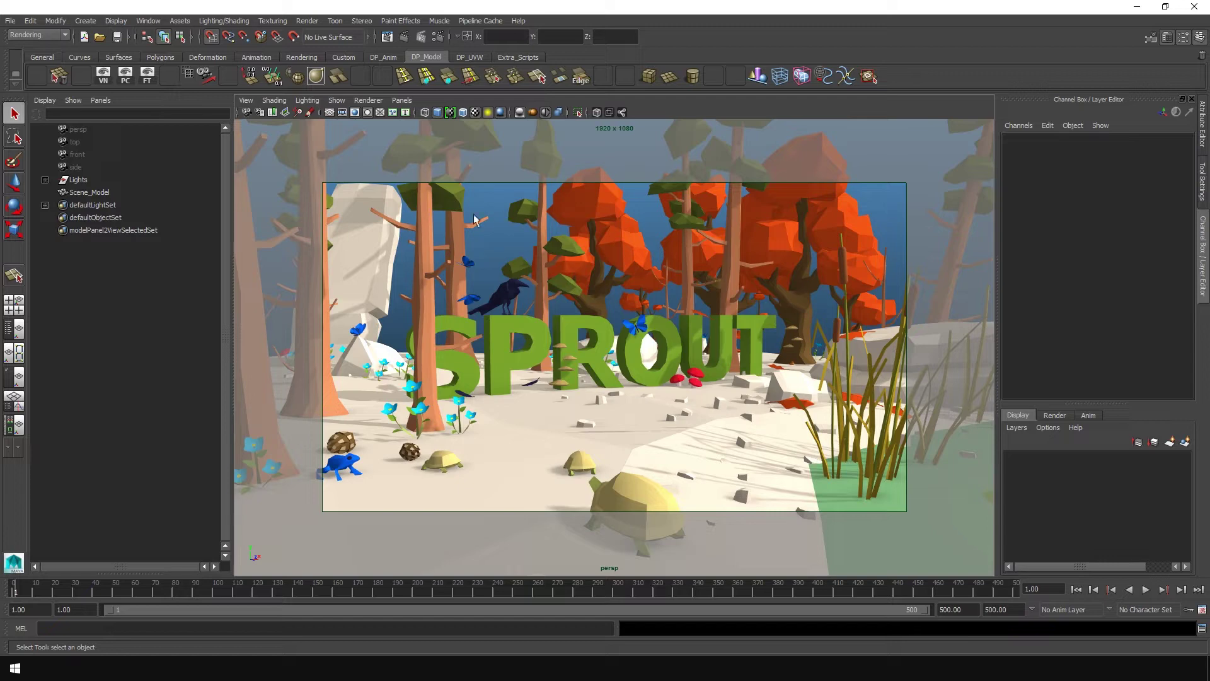
Select the Scene_Model group in the Outliner
click(450, 247)
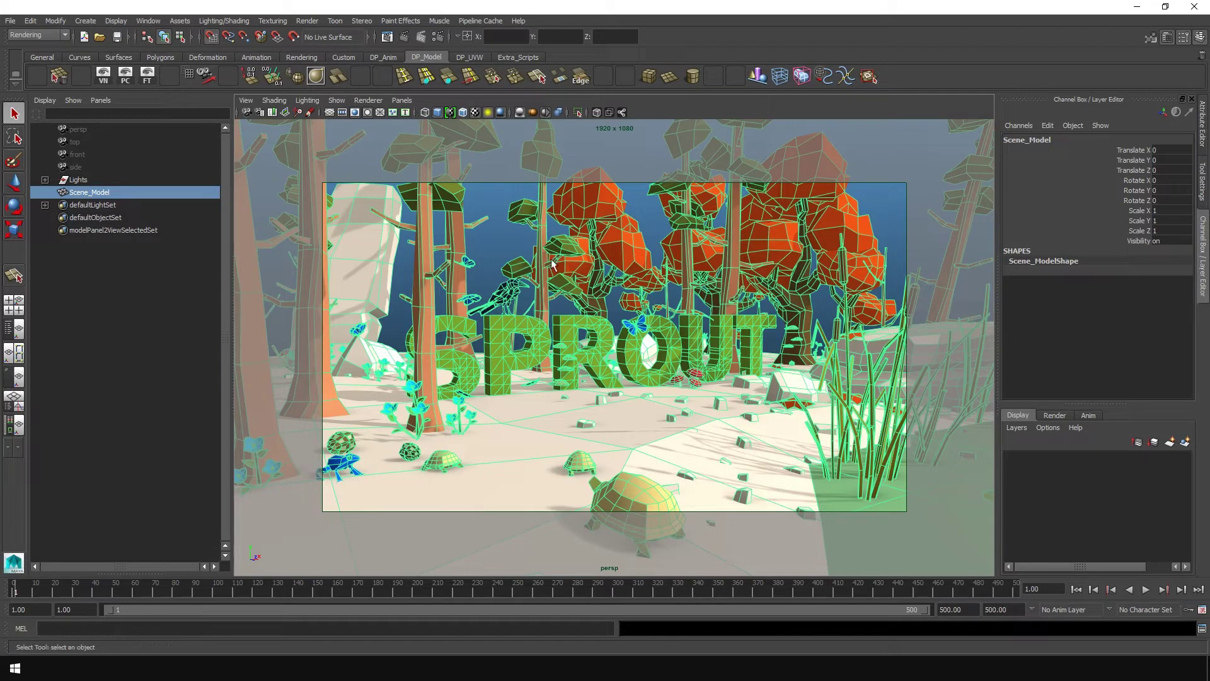
click(667, 314)
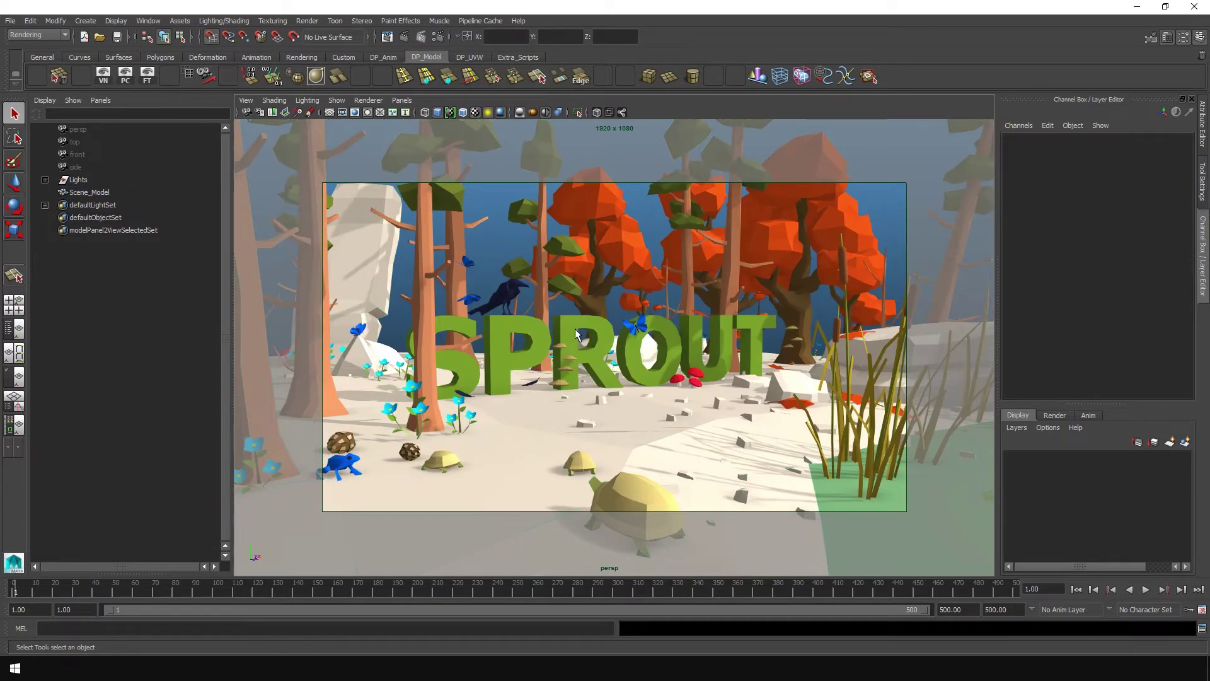
click(569, 257)
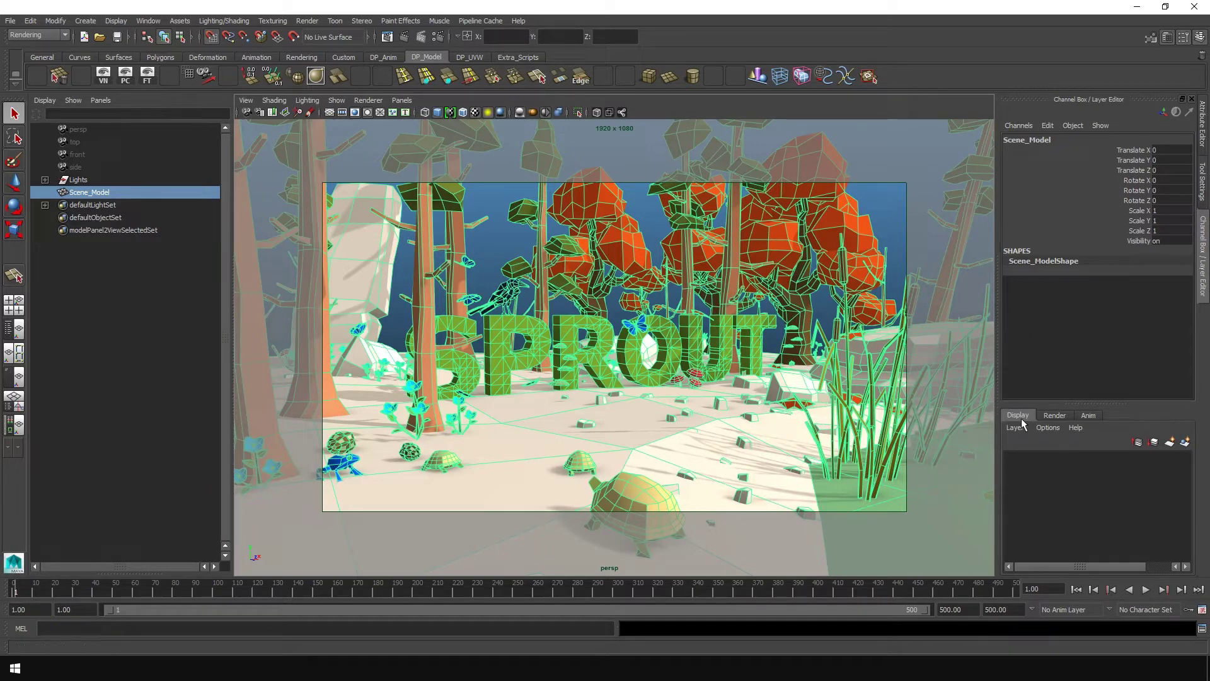
click(1056, 417)
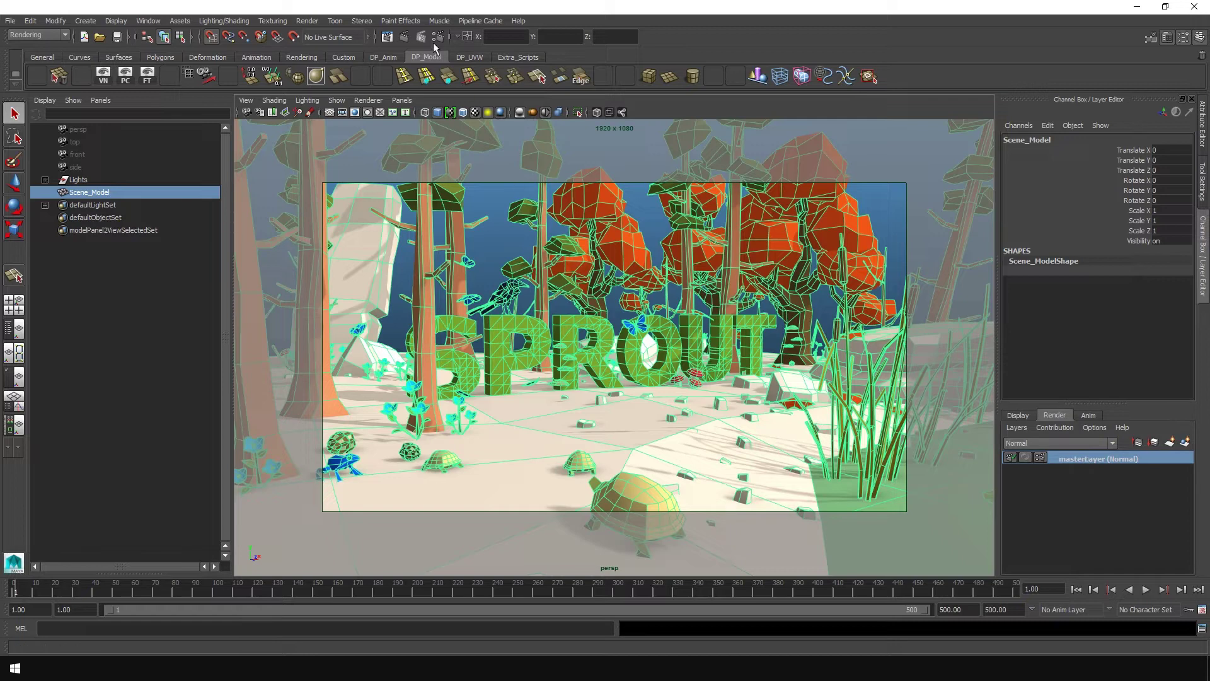
click(403, 37)
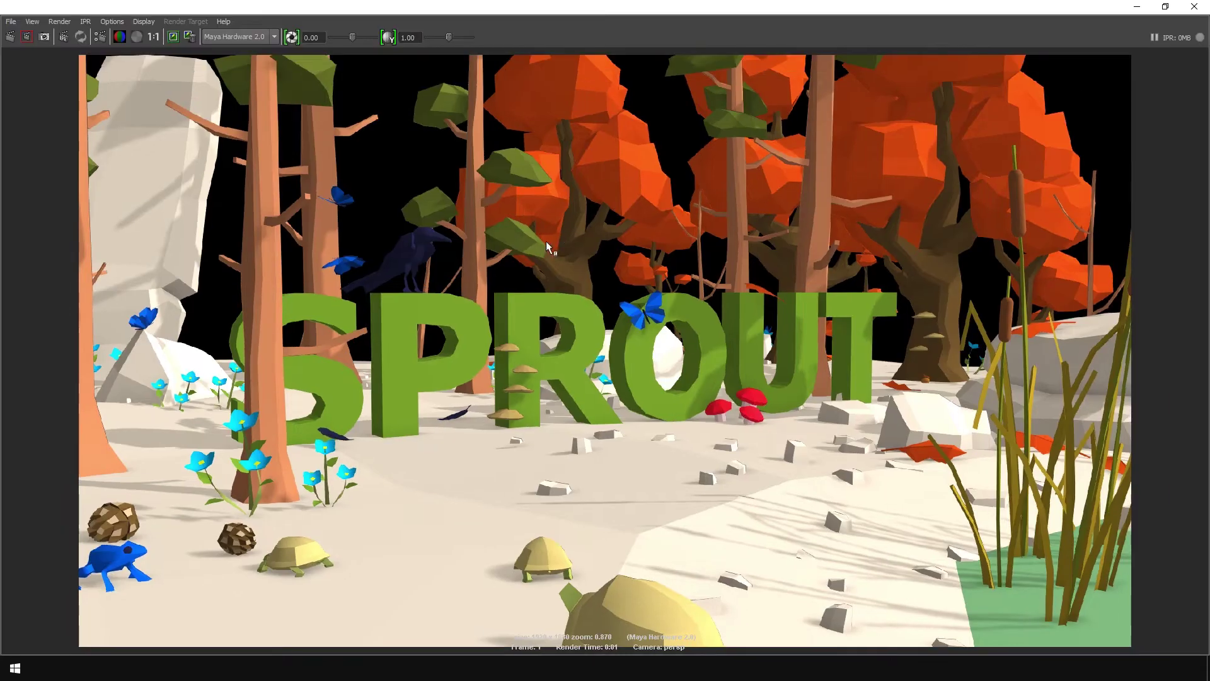
click(1194, 6)
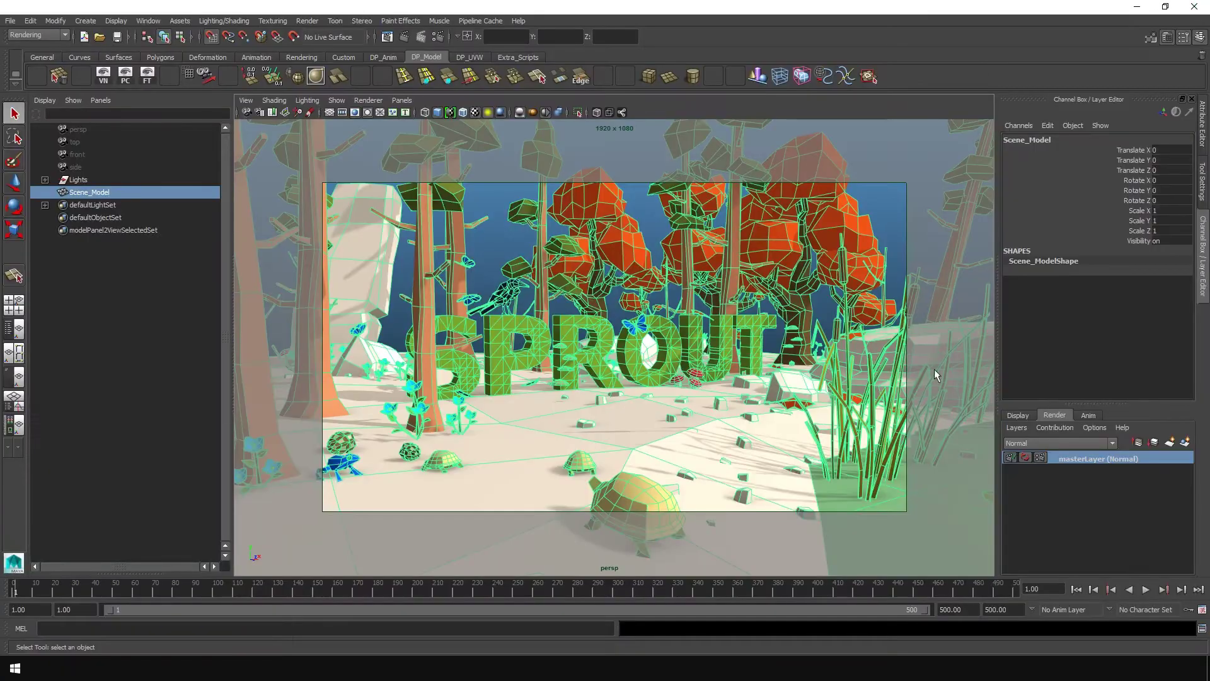
Create a new render layer from Scene_Model and make layer1 the active layer
click(1186, 443)
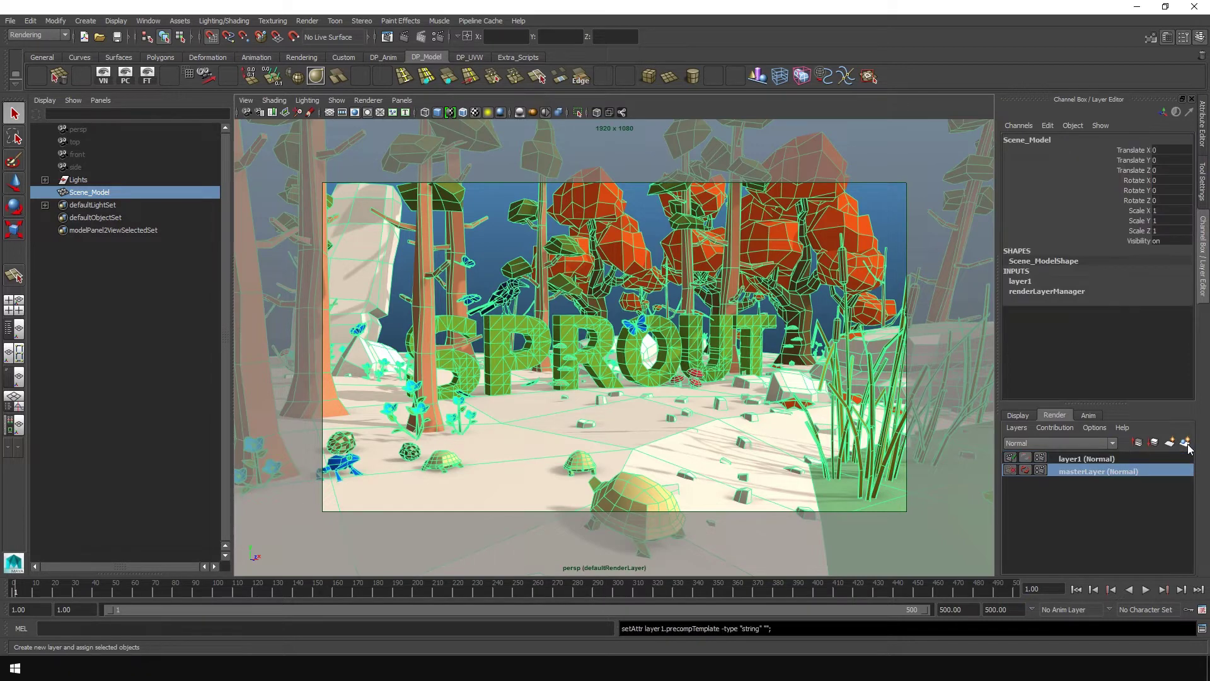
click(1064, 459)
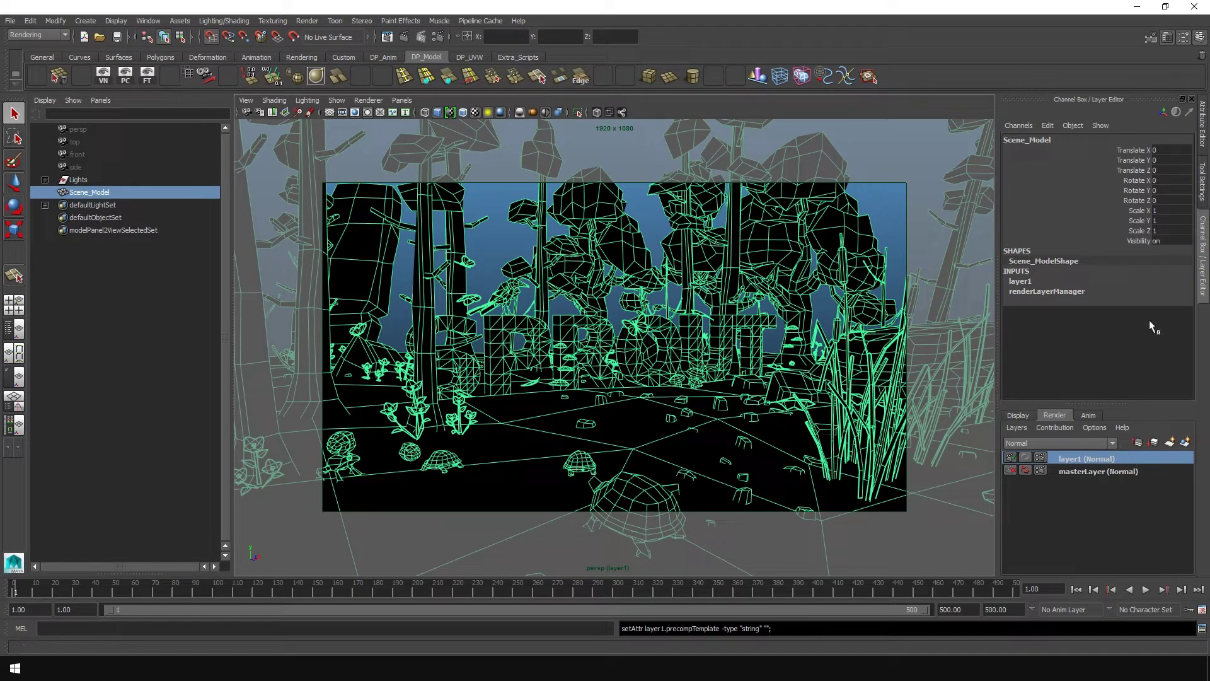
click(1204, 142)
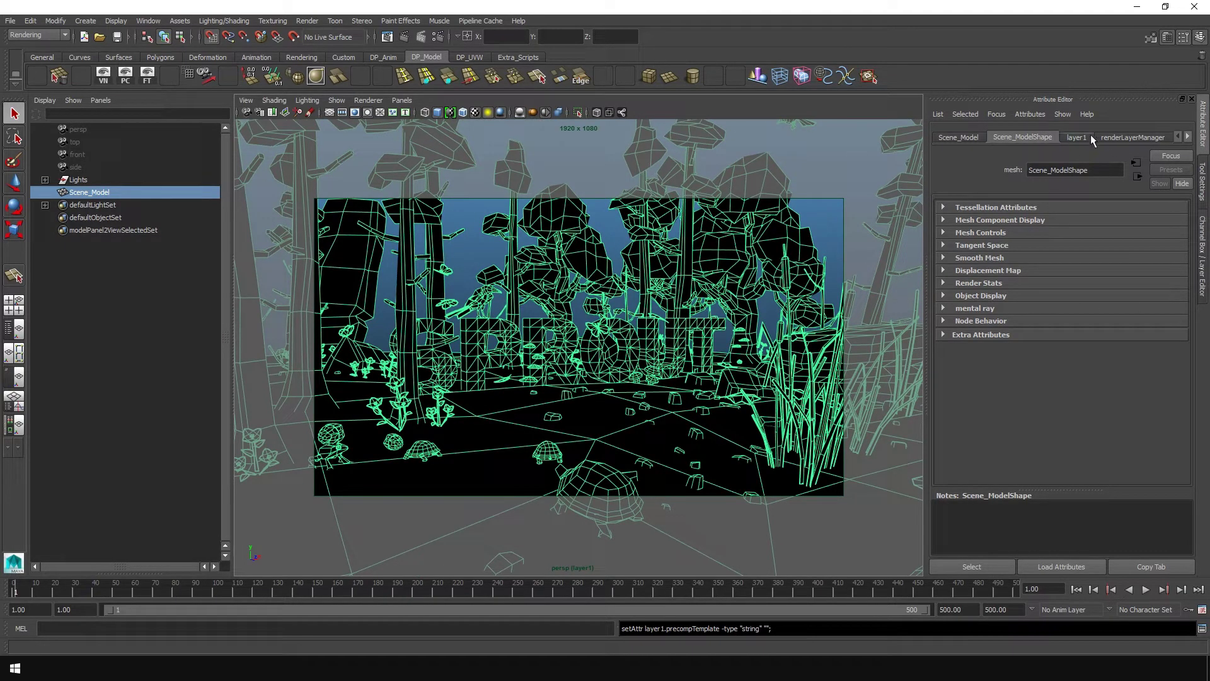
click(1205, 238)
Rename layer1 to ZDepth
double_click(1083, 459)
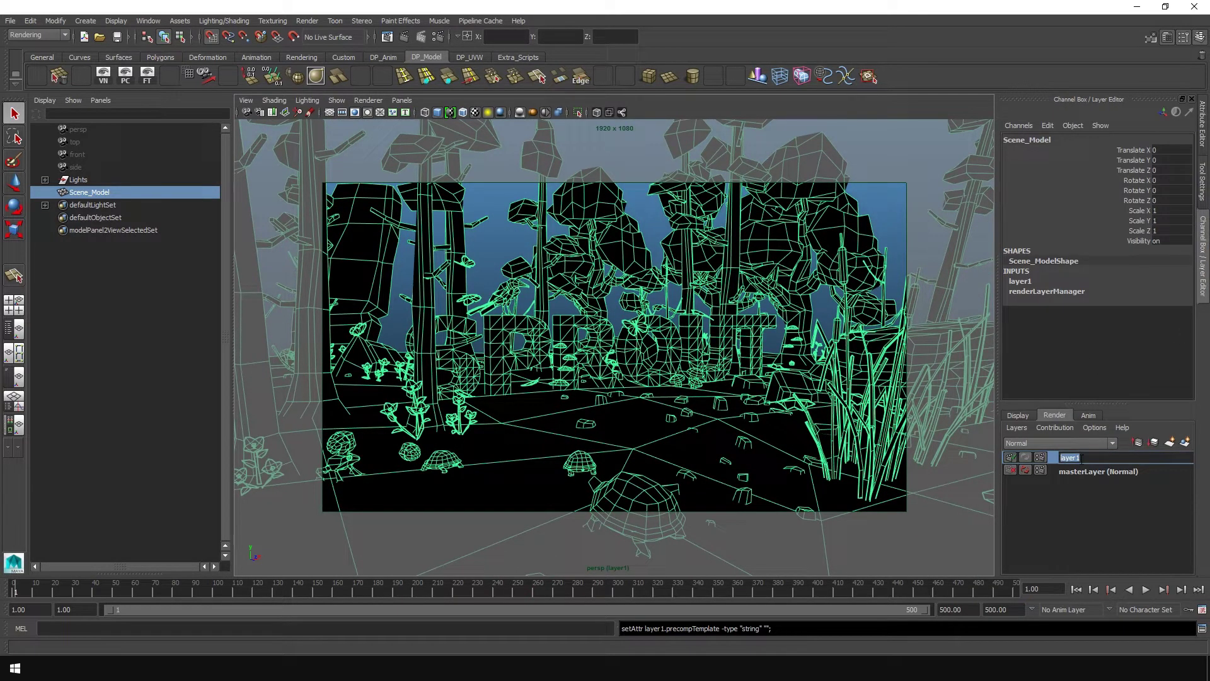
text(ZDepth)
key(Return)
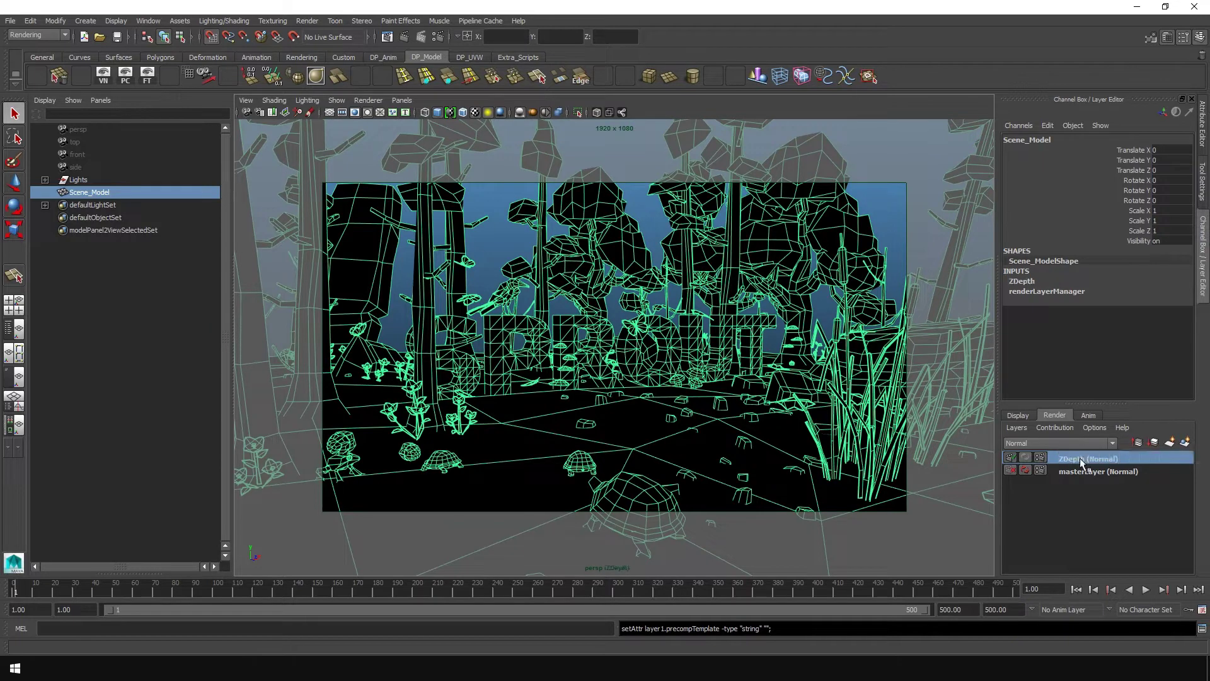
Show the ZDepth render layer's settings in the Attribute Editor and list its presets
click(1204, 122)
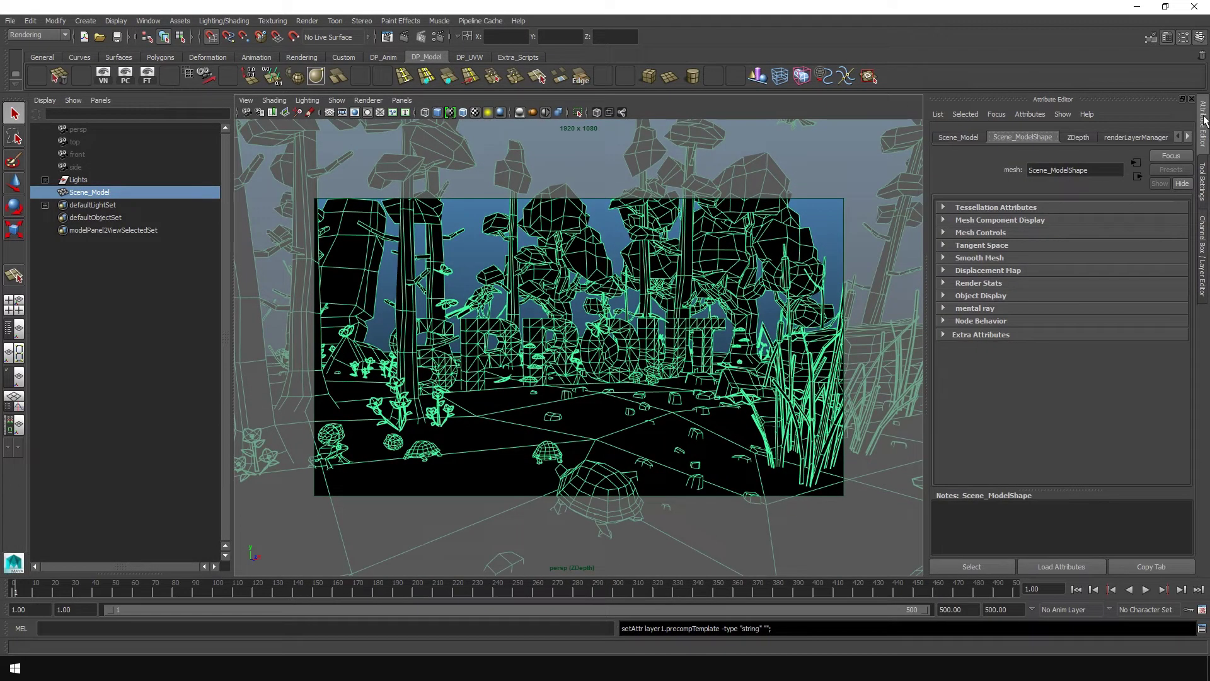
click(1080, 138)
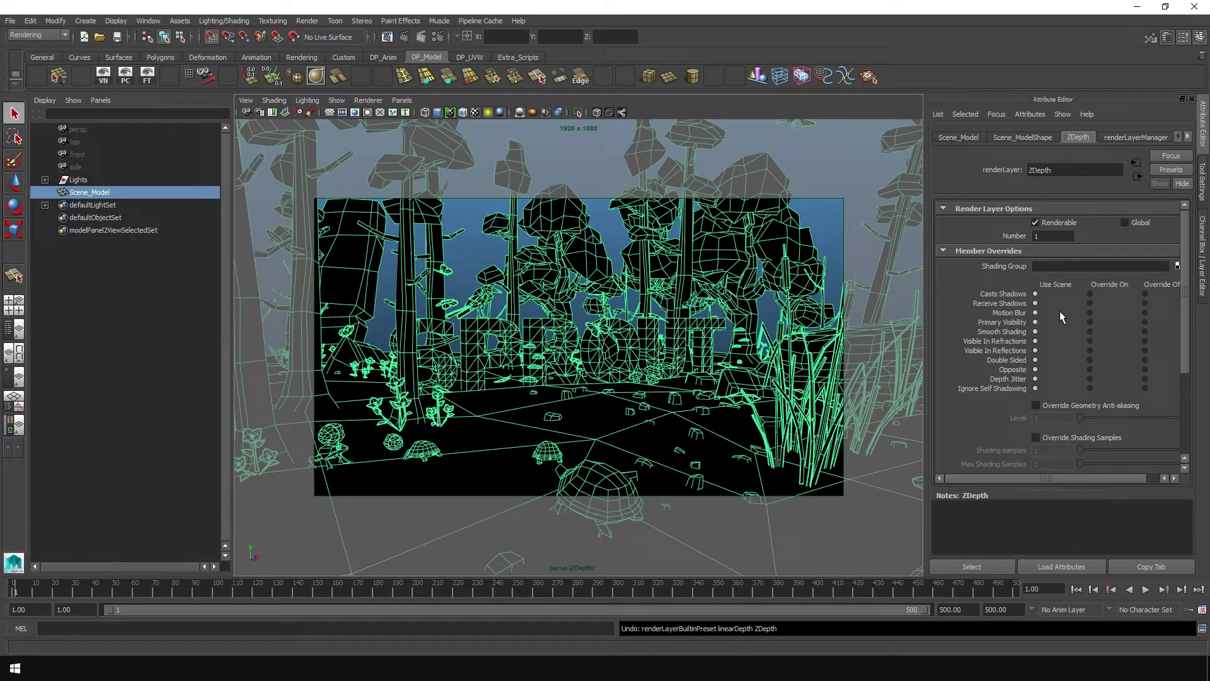
click(1169, 171)
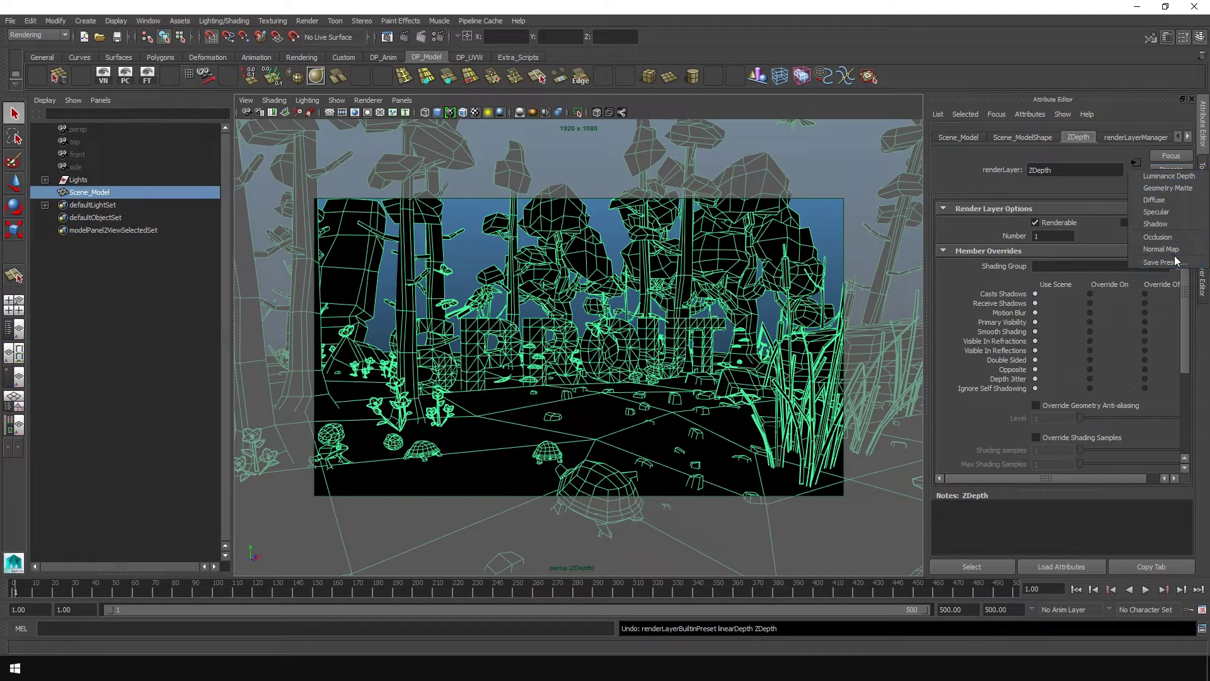
Apply the Luminance Depth preset and rename surfaceShader1 to ZDepth_Shader
click(1163, 177)
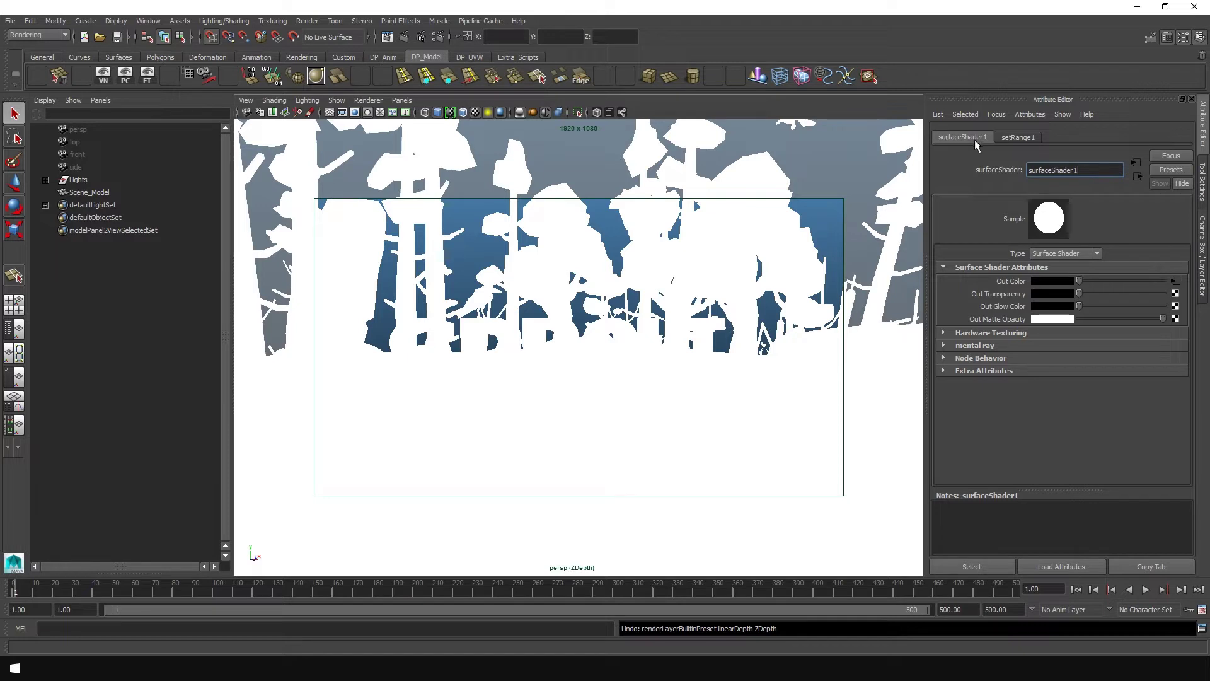
double_click(1096, 171)
text(ZDepth_Shader)
key(Return)
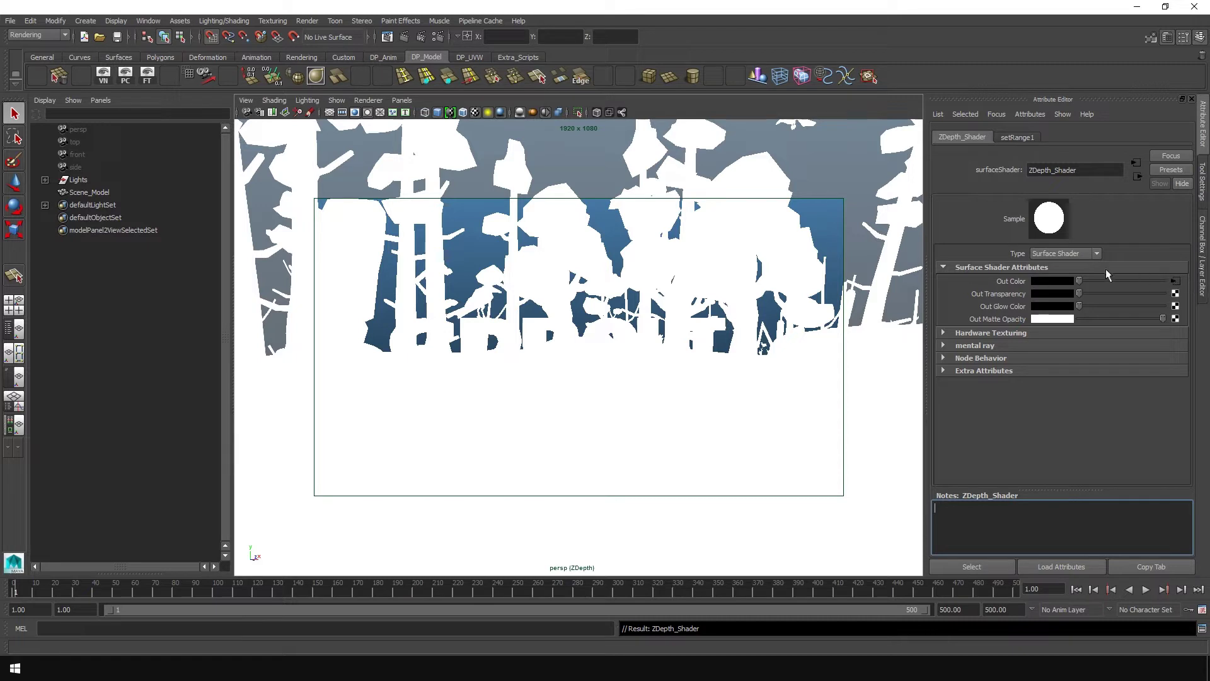
Open the setRange1 node and inspect its Value, Old Min and Old Max fields
click(1175, 282)
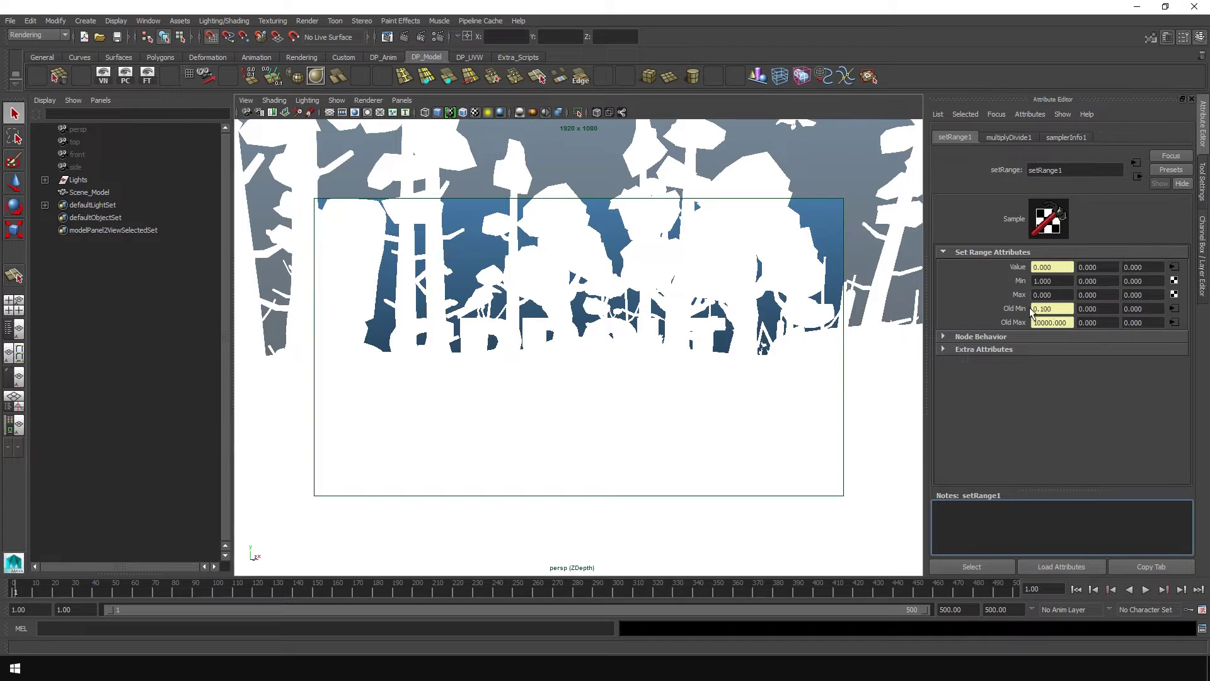
double_click(1051, 309)
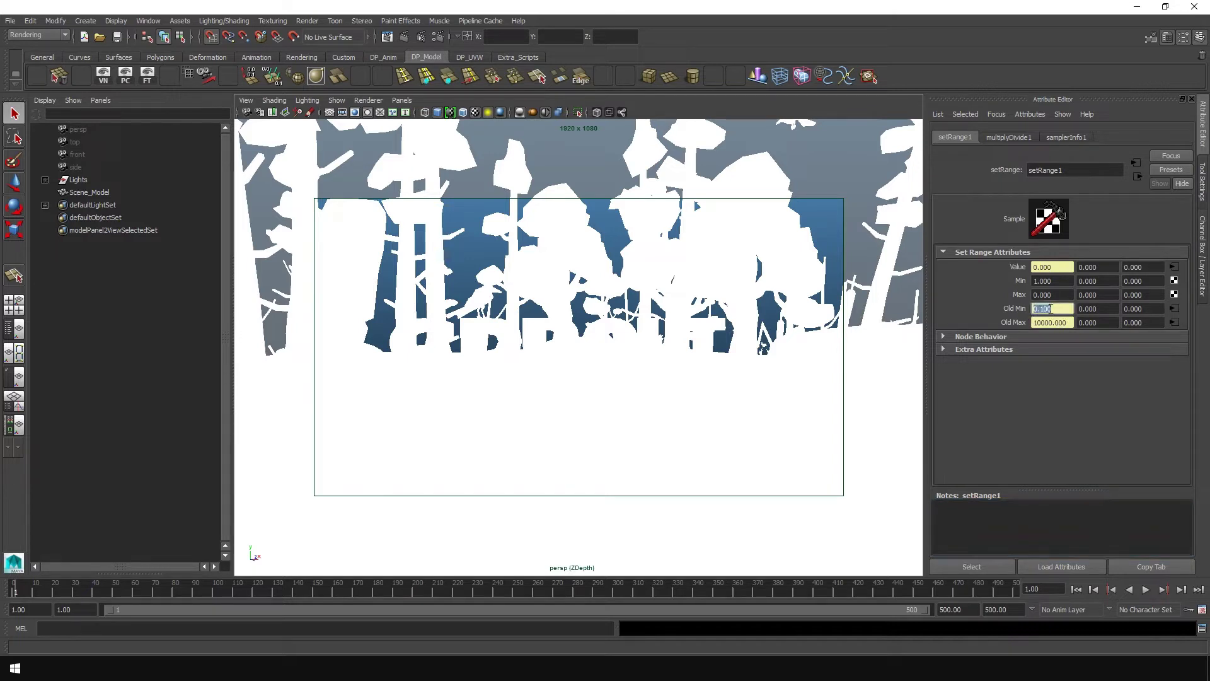
click(1051, 324)
click(1072, 322)
click(1054, 308)
click(1058, 268)
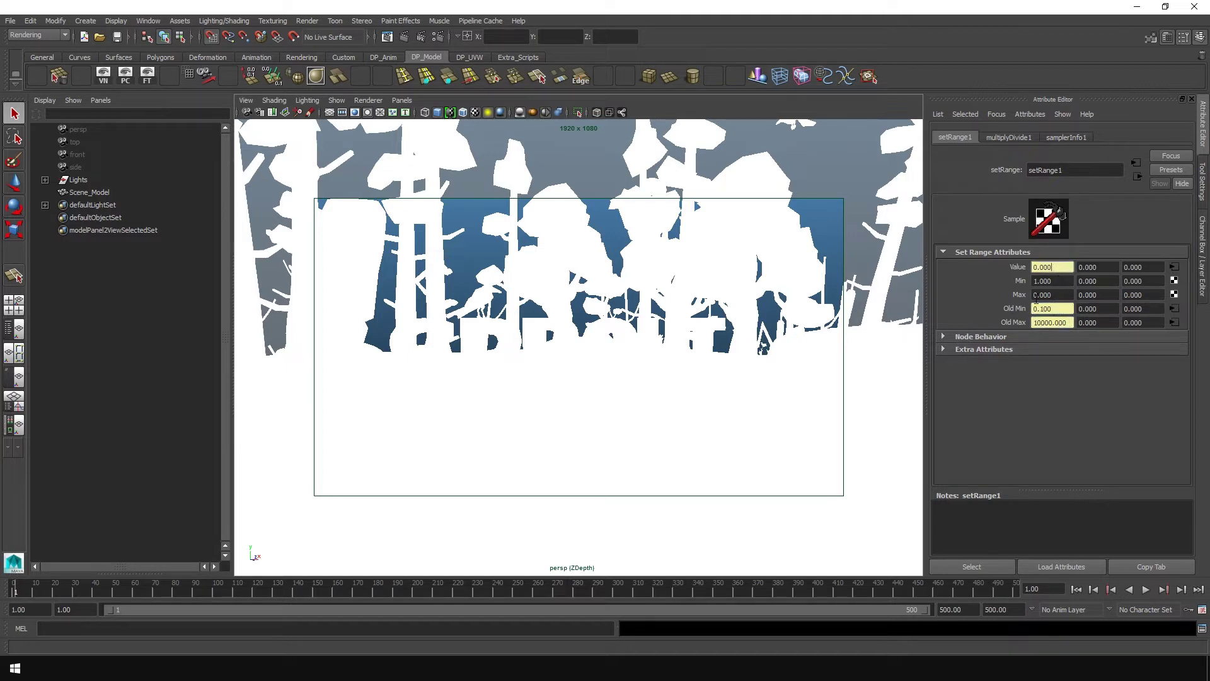
click(1061, 322)
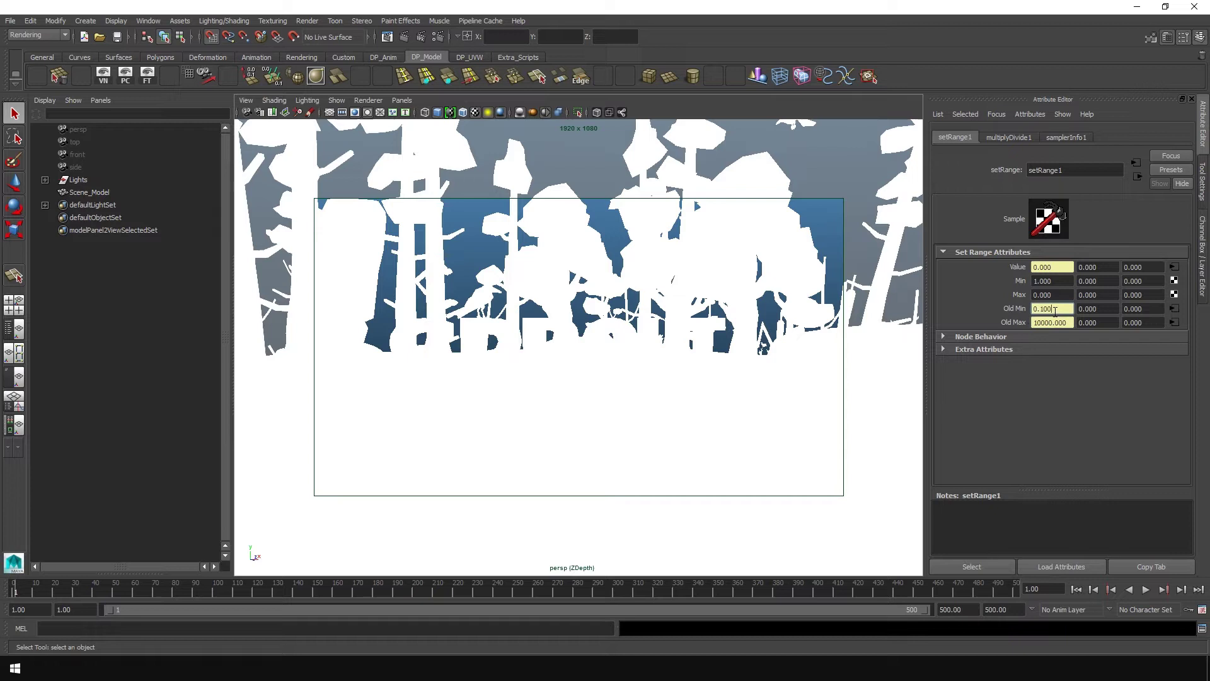
Break the Old Min and Old Max connections to the camera near and far clip planes
right_click(1058, 309)
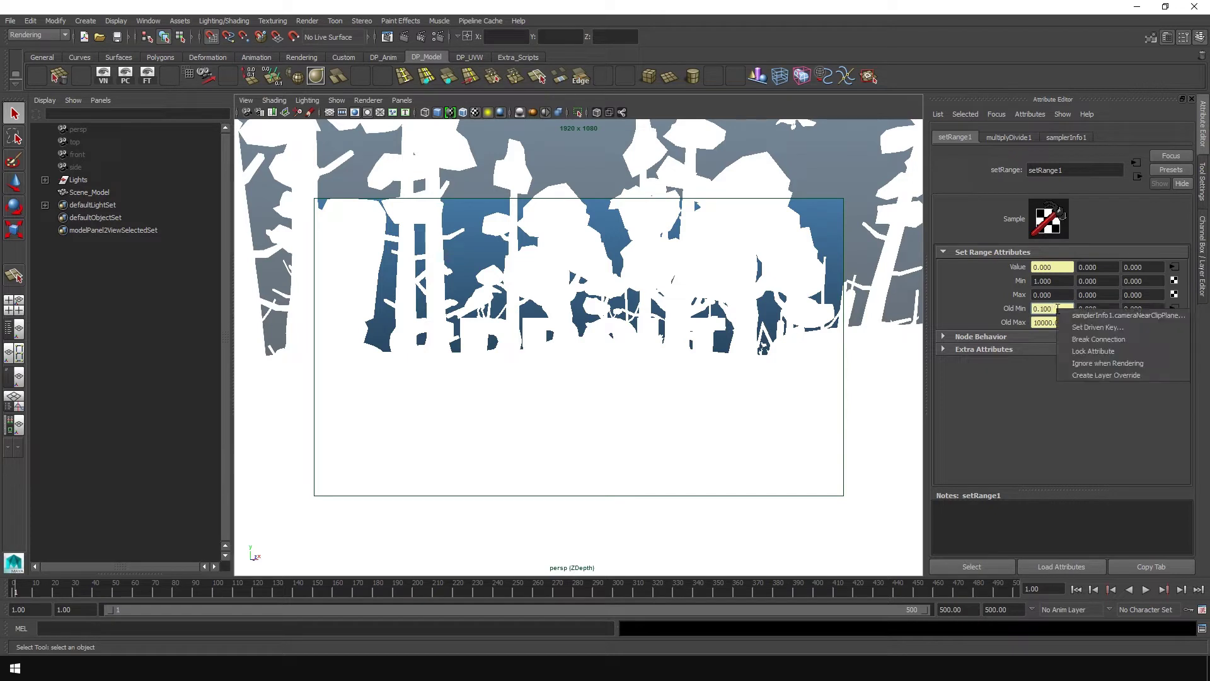
click(1106, 341)
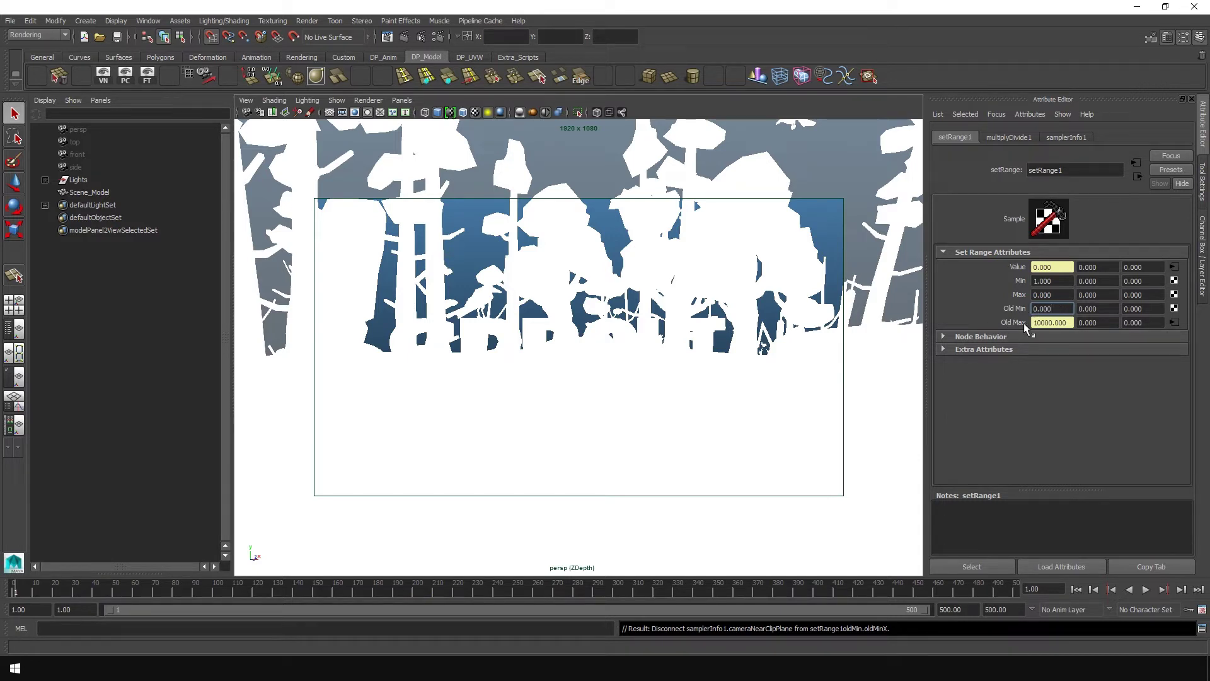
right_click(1054, 323)
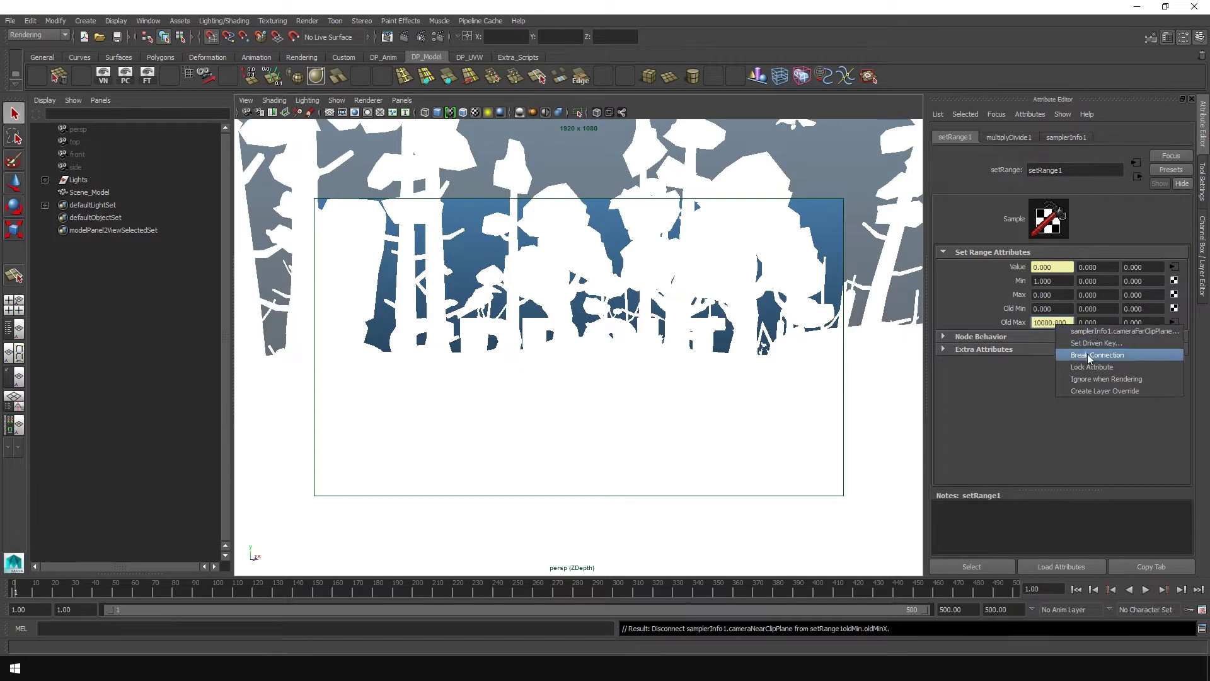
click(1108, 355)
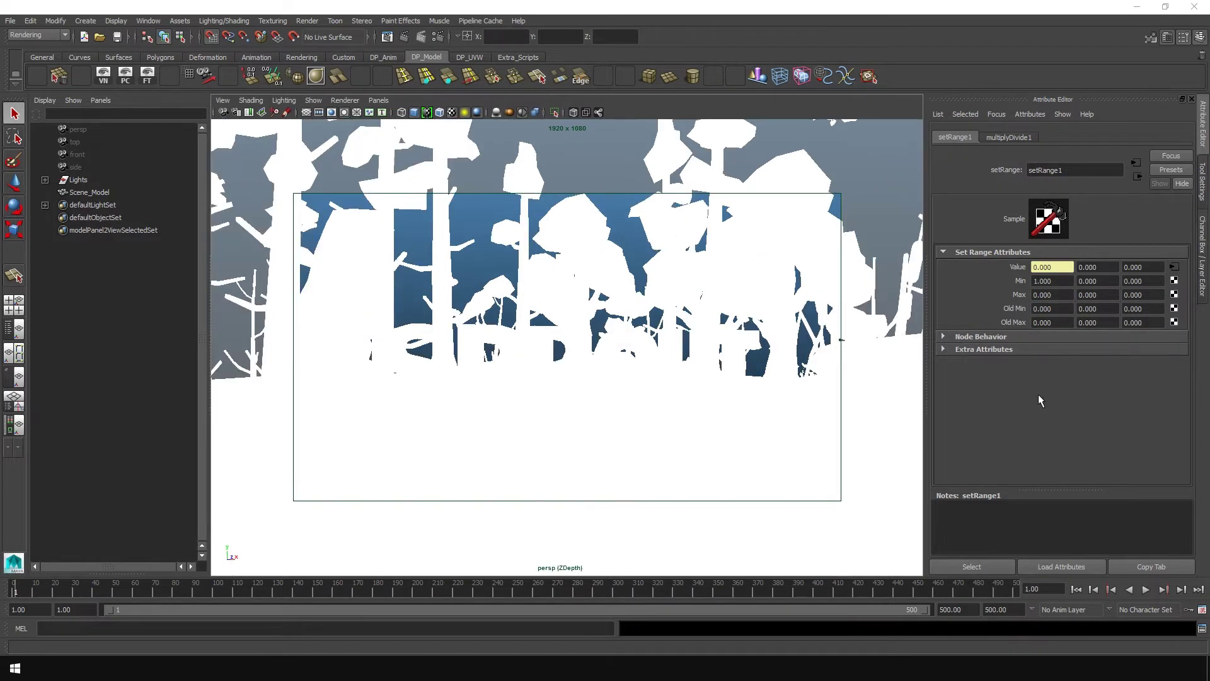
Set setRange1 Old Min to 5 and Old Max to 30
click(1051, 308)
text(5)
key(Tab)
key(Tab)
key(Tab)
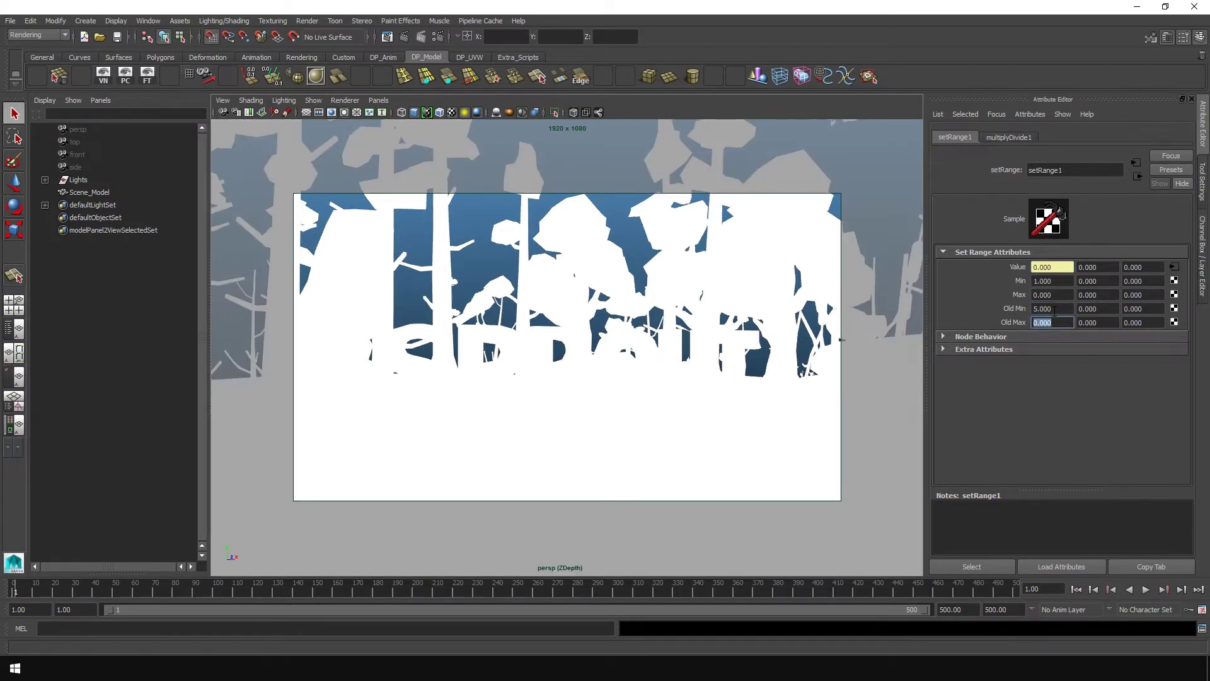
text(30)
key(Tab)
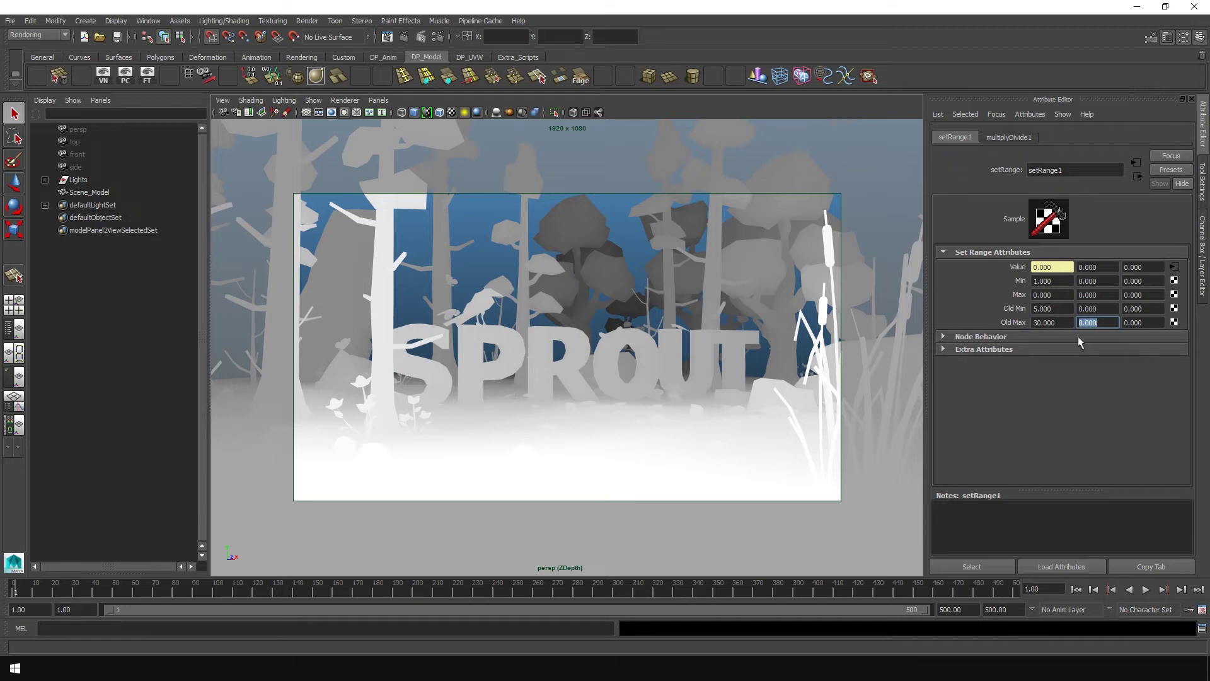
Change Old Max to 50, keeping Old Min at 5
click(1071, 322)
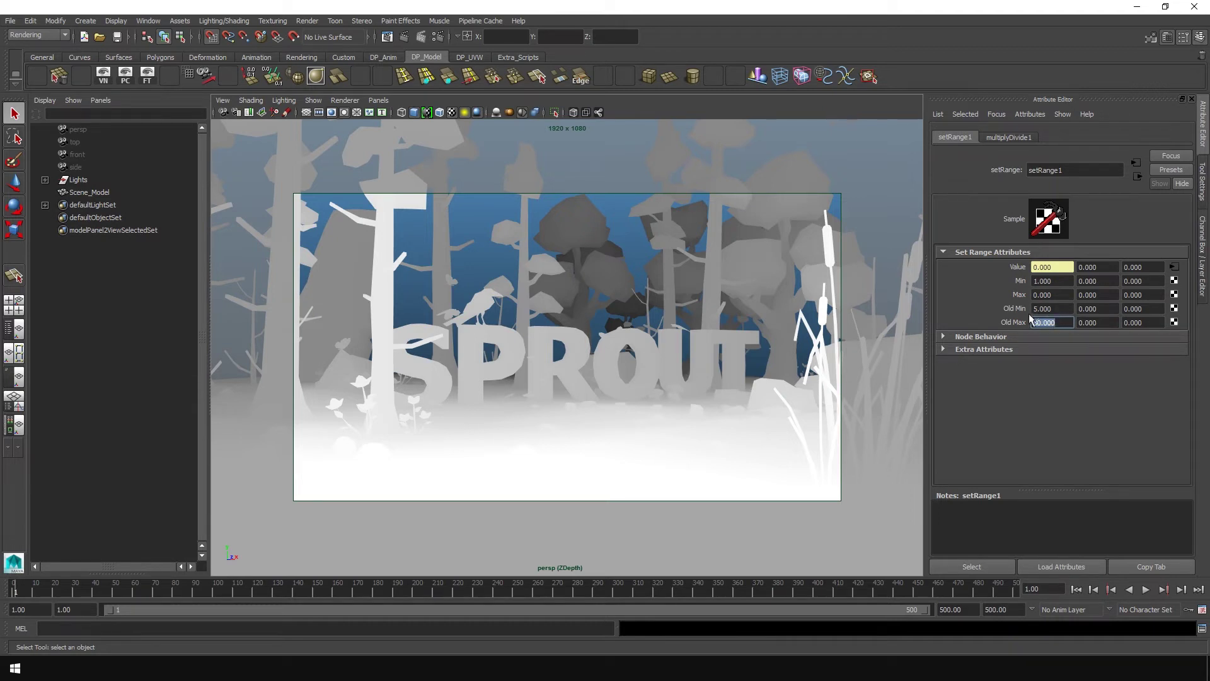
key(shift+Tab)
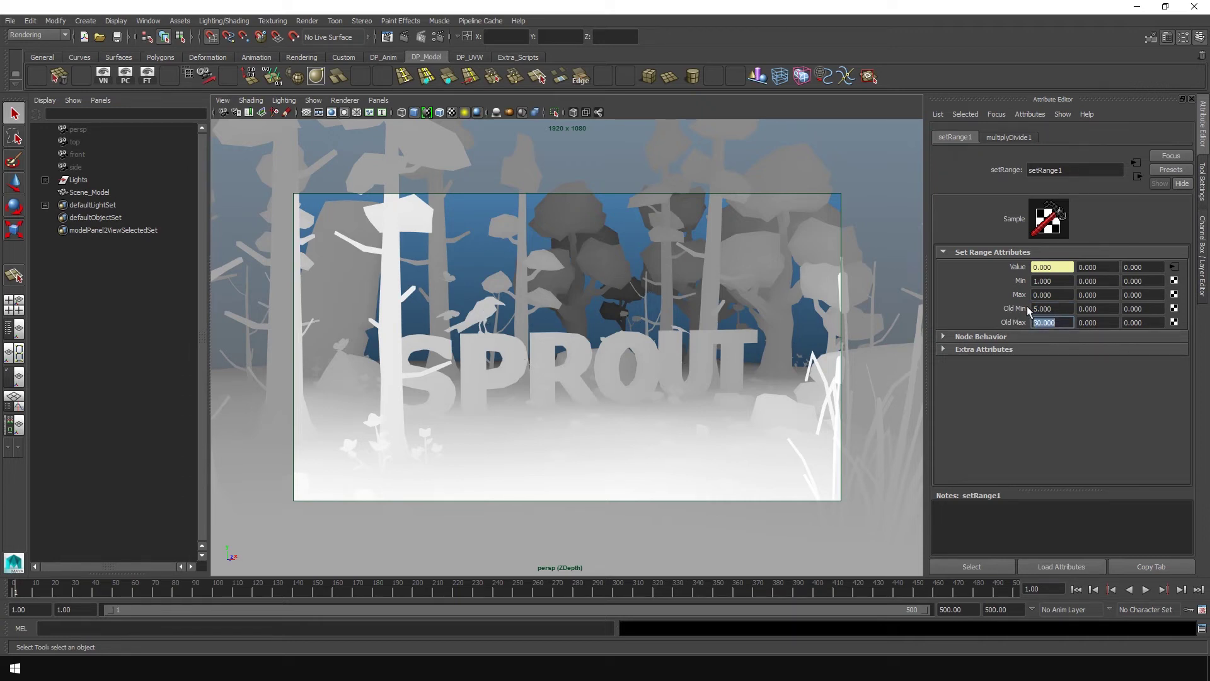
key(Tab)
text(50)
key(Tab)
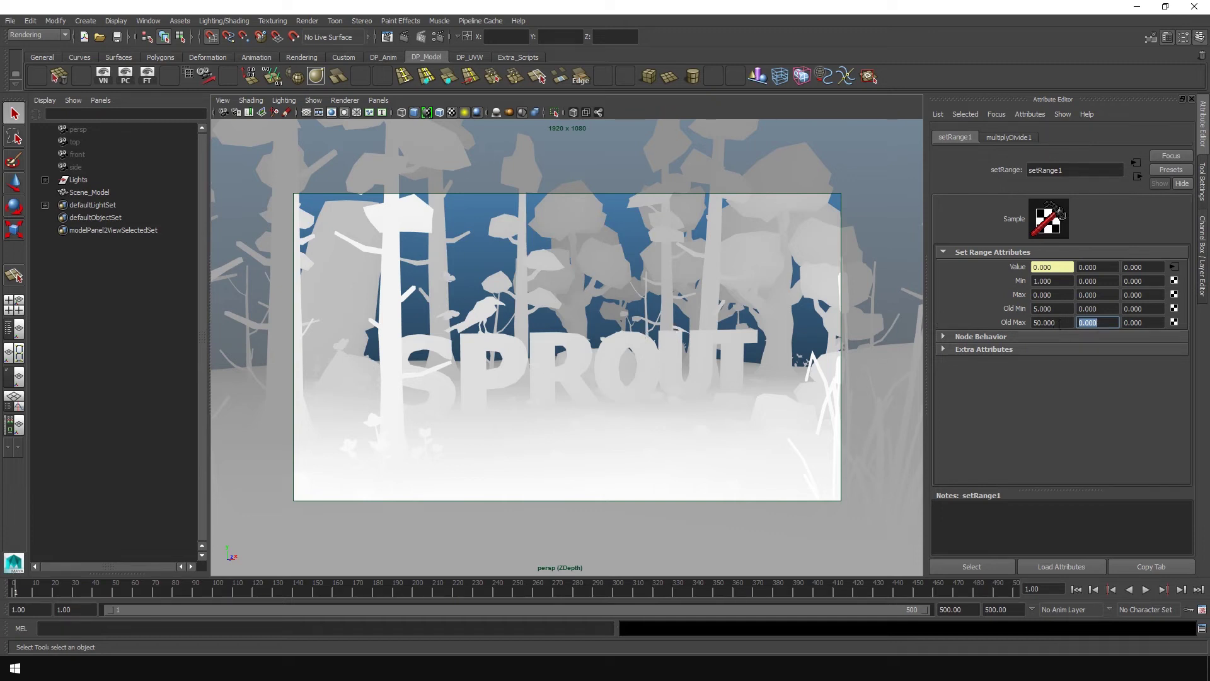
key(shift+Tab)
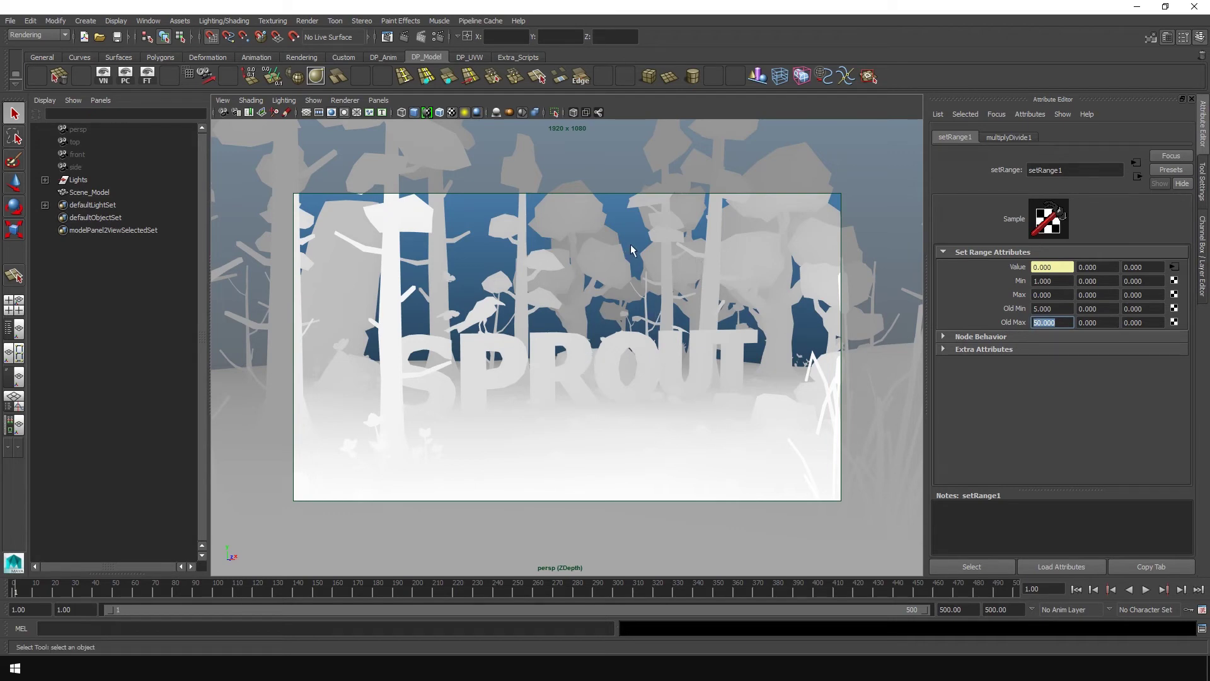
Set setRange1 Old Max back to 30 for stronger depth contrast
alt+drag(738, 325, 489, 343)
alt+right_drag(489, 343, 533, 351)
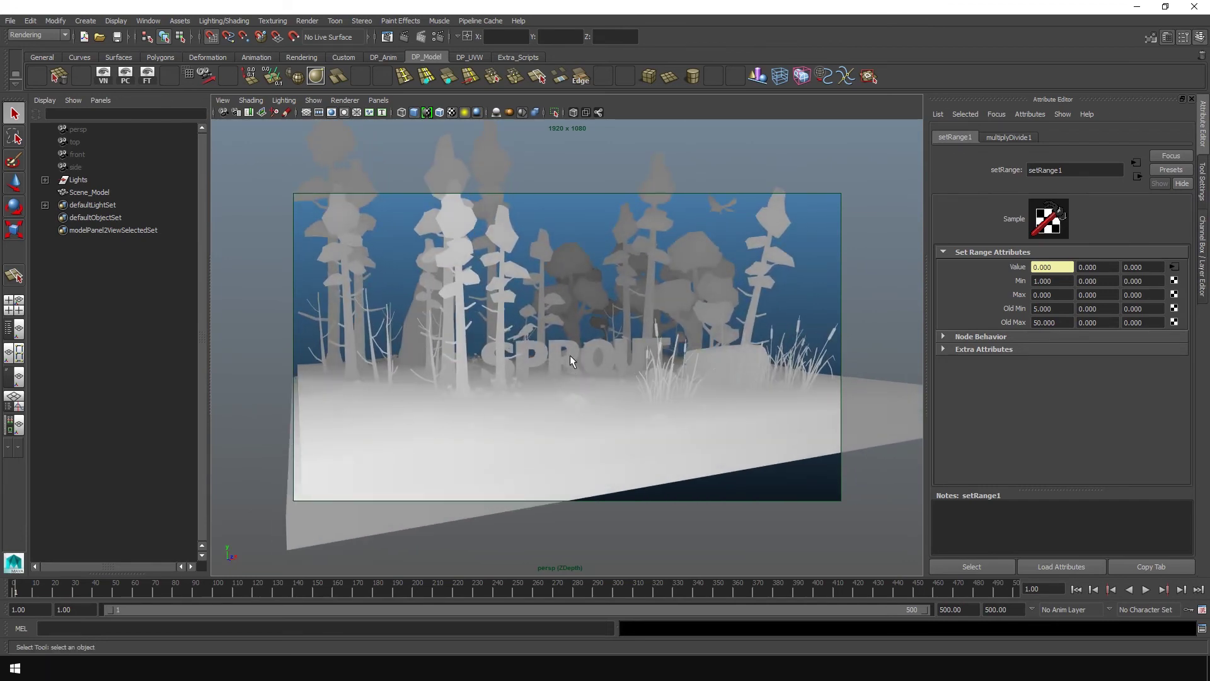
alt+right_drag(569, 354, 586, 349)
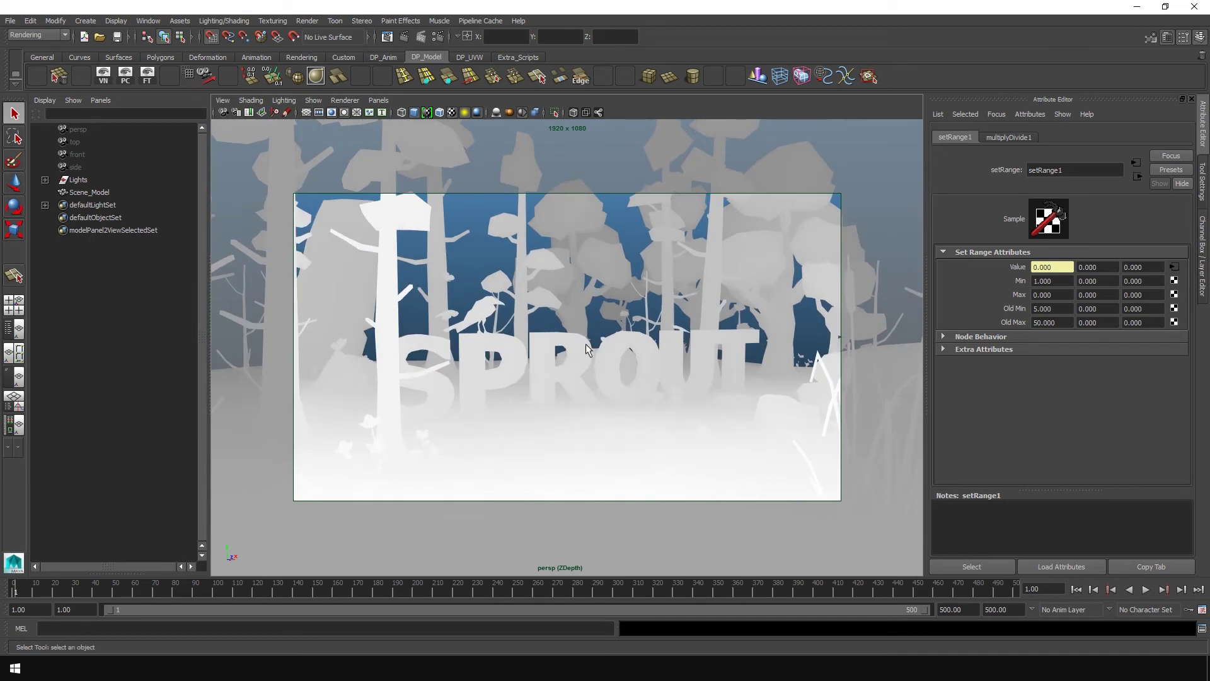
double_click(1051, 323)
text(30)
key(Return)
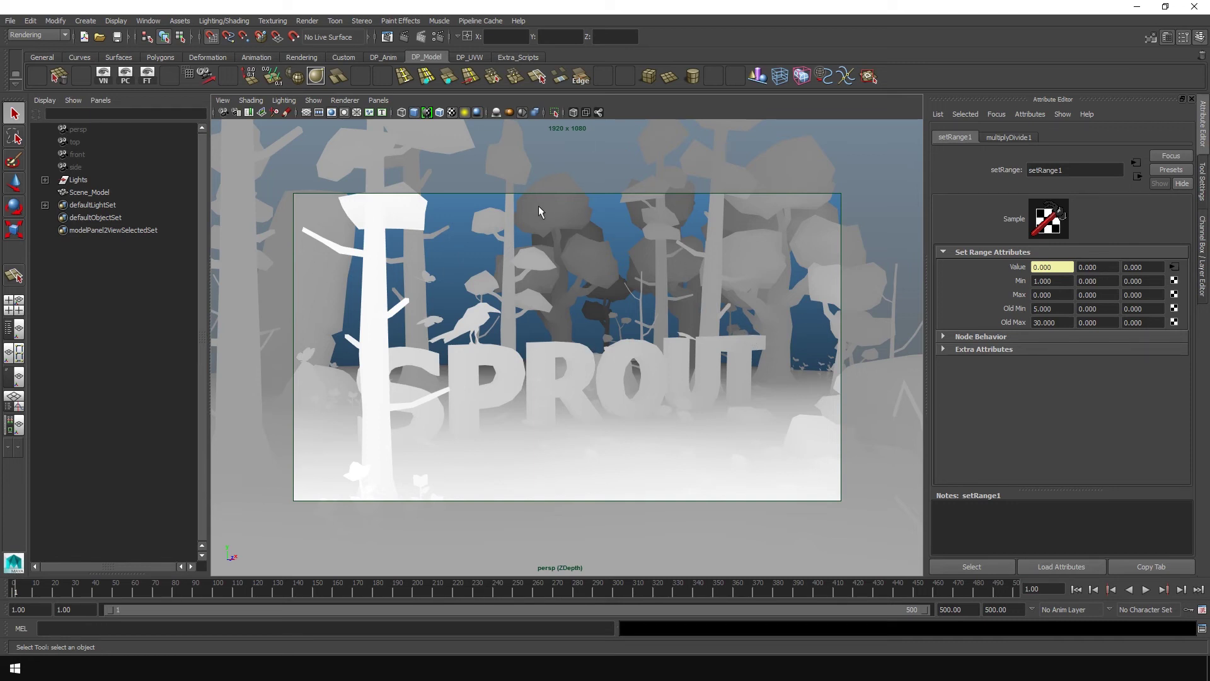
click(439, 37)
drag(660, 126, 640, 128)
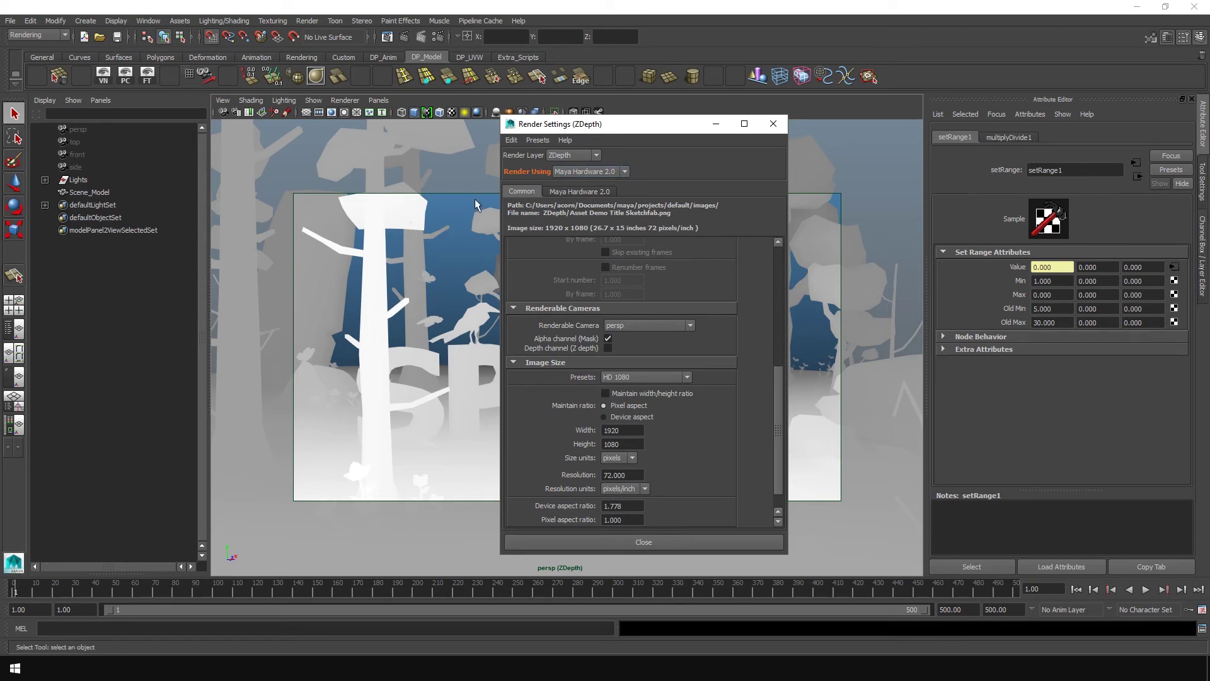
click(773, 124)
click(404, 37)
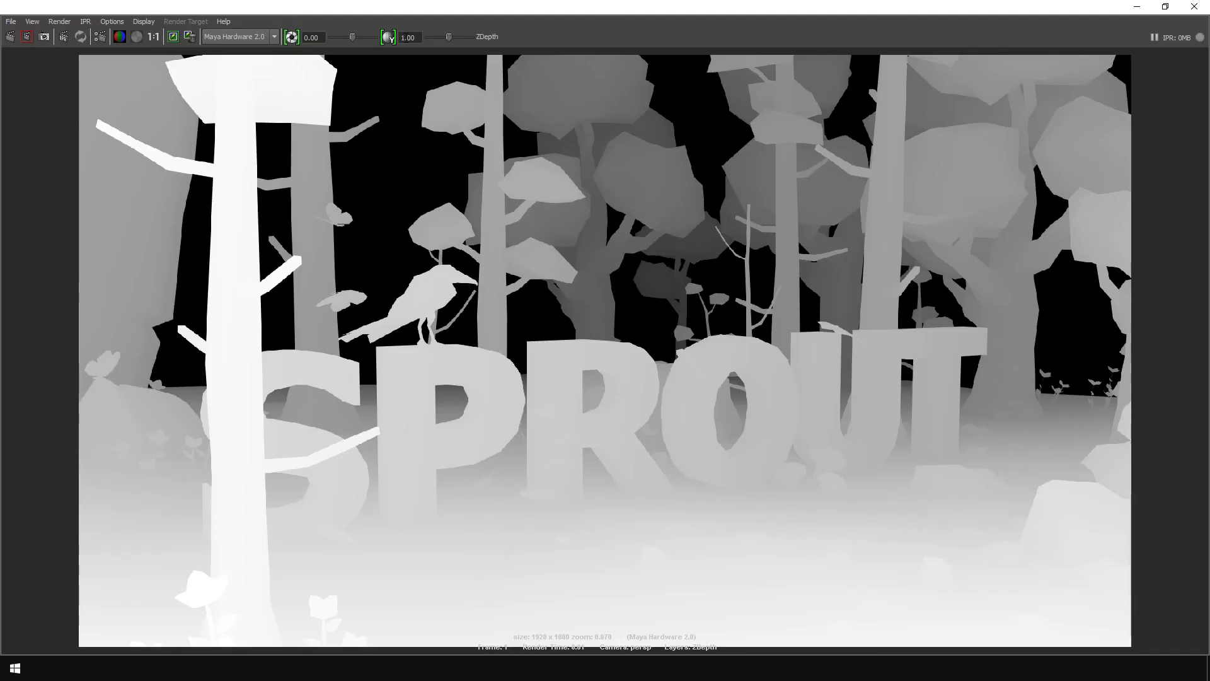
click(1193, 7)
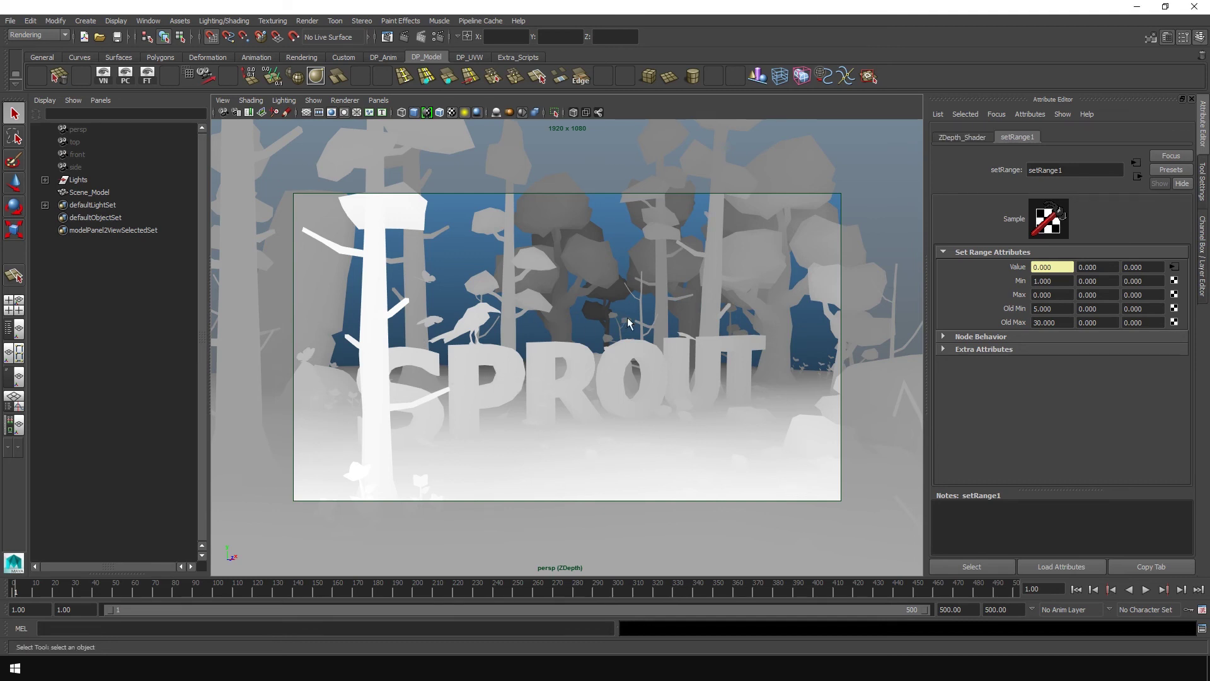
Make masterLayer the active render layer in the Layer Editor
click(1202, 236)
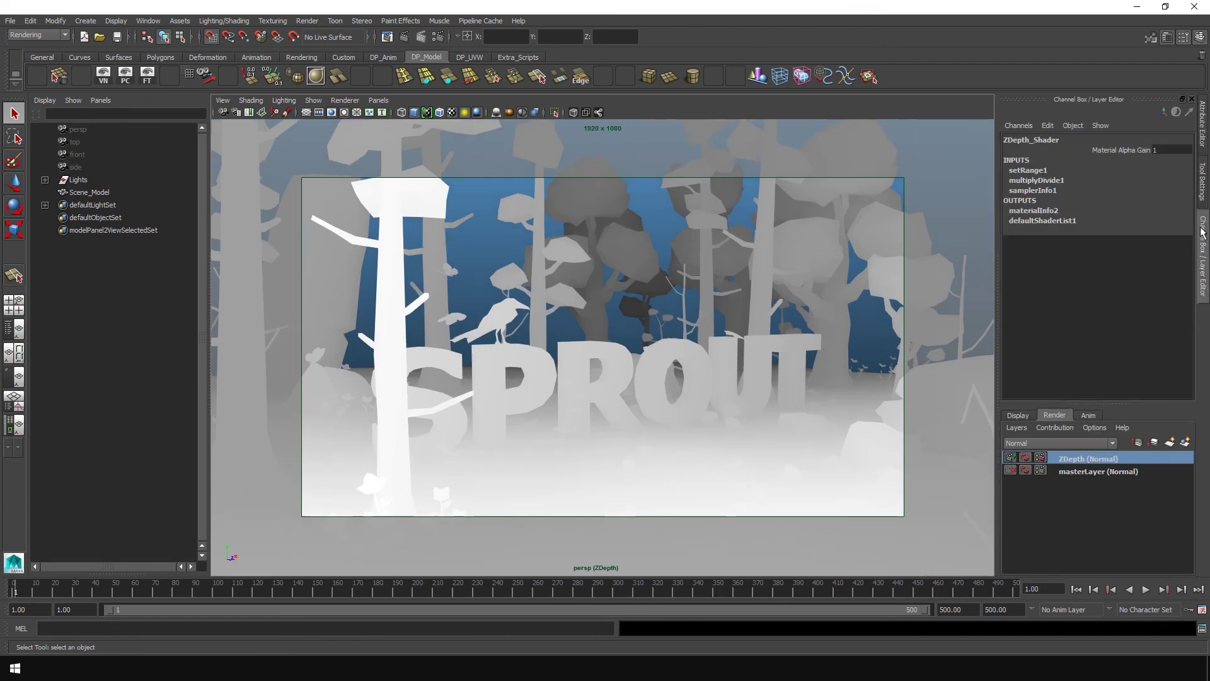
click(1111, 471)
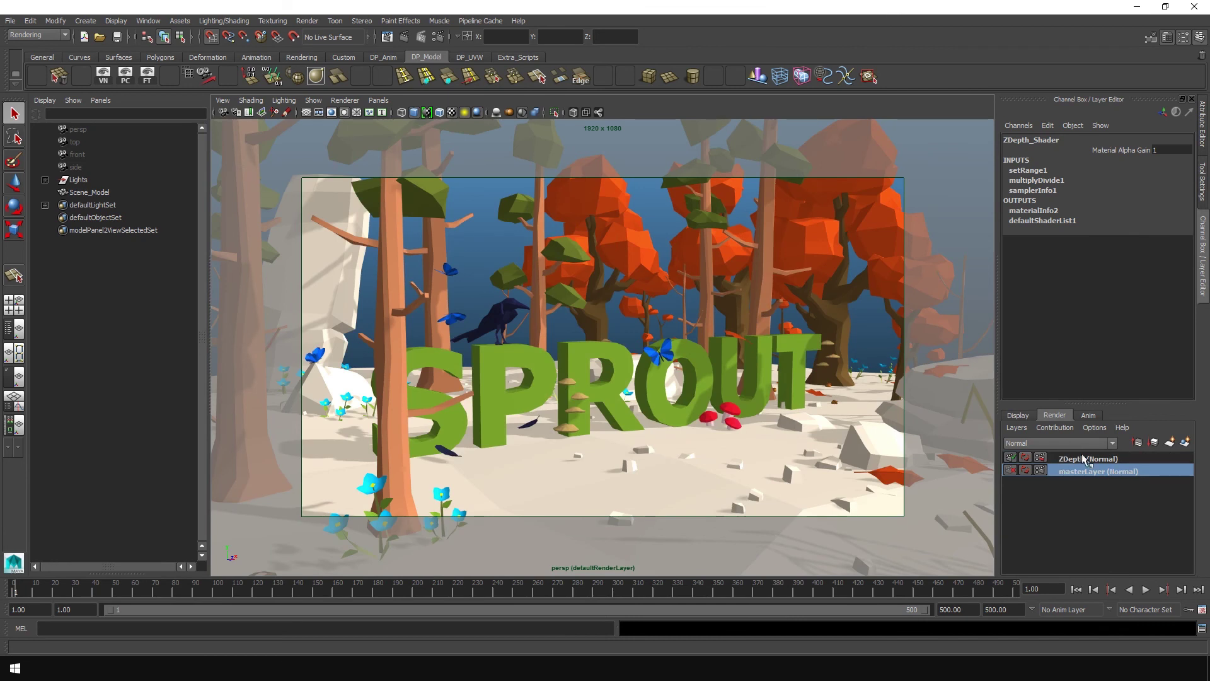